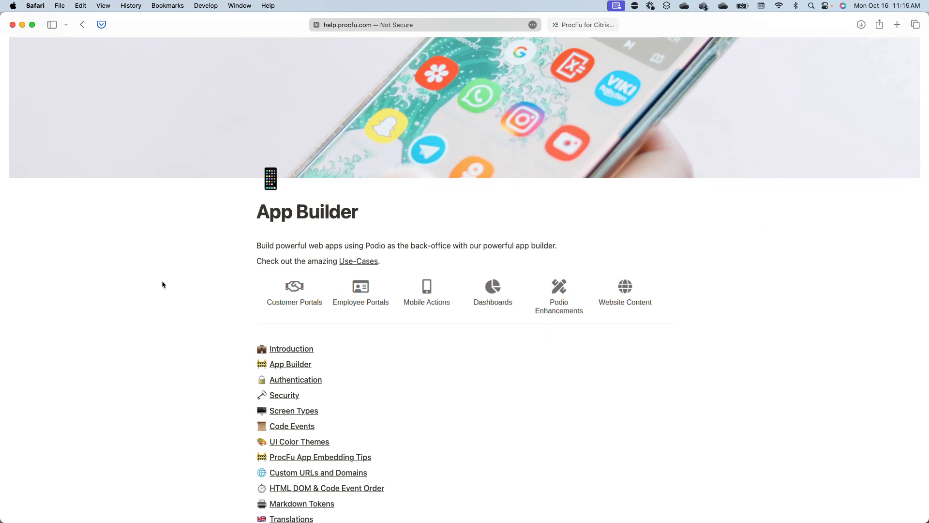
Step: Review the start login screen's authentication methods and the screen types that can be added in the ProcFu app builder
scroll(162, 285, down, 2)
scroll(162, 284, down, 2)
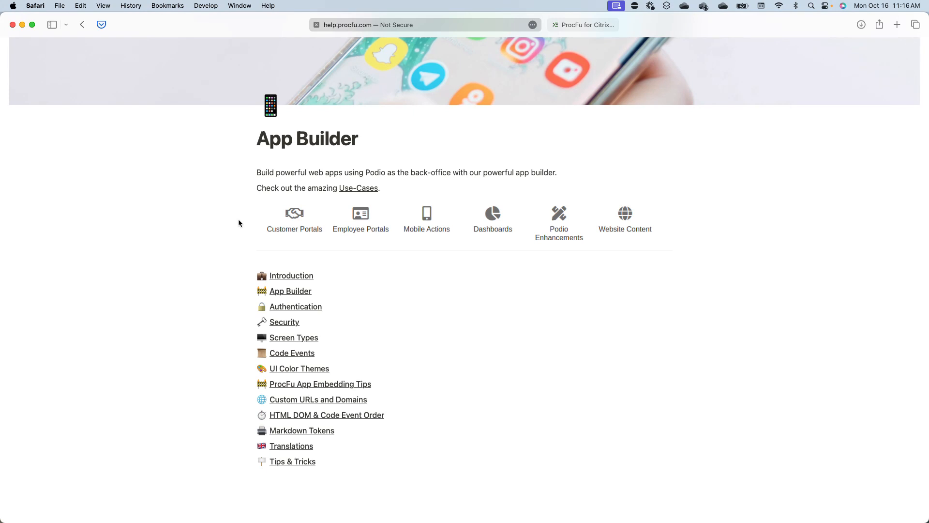
click(591, 25)
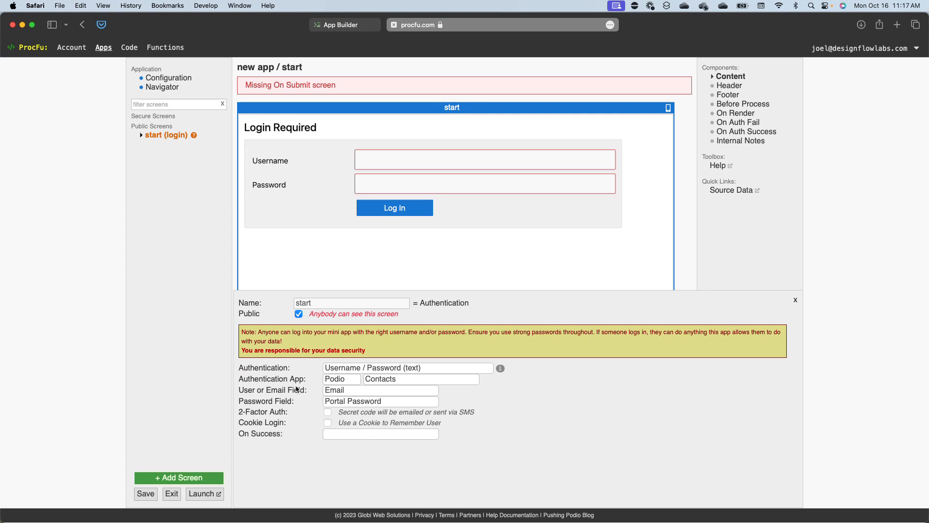
click(358, 371)
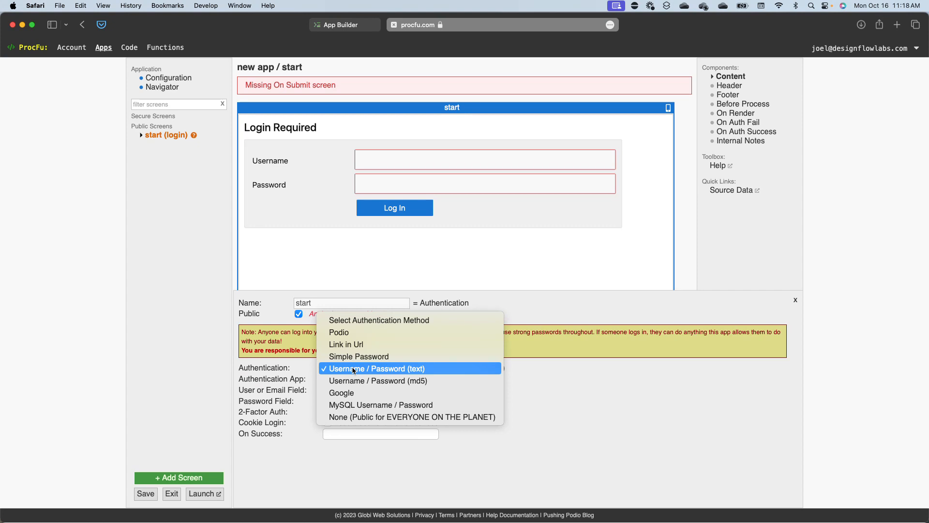
click(214, 367)
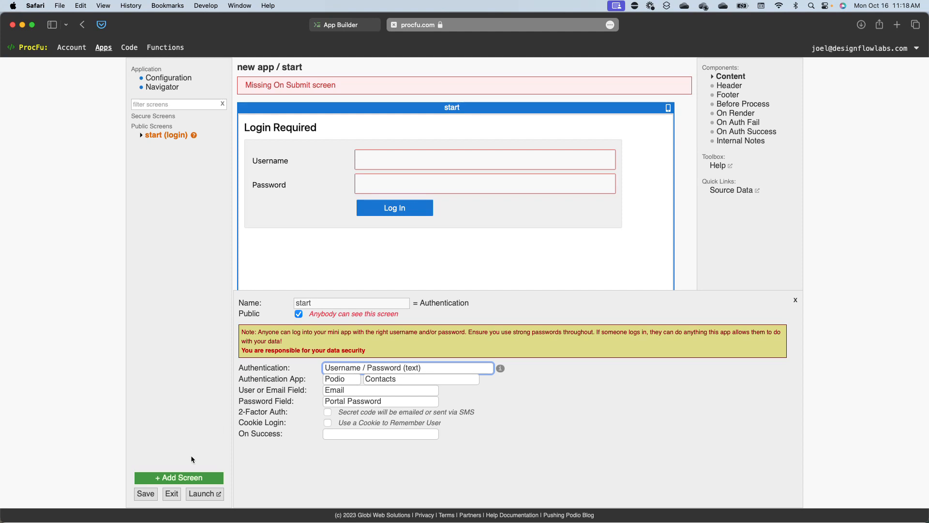
click(192, 477)
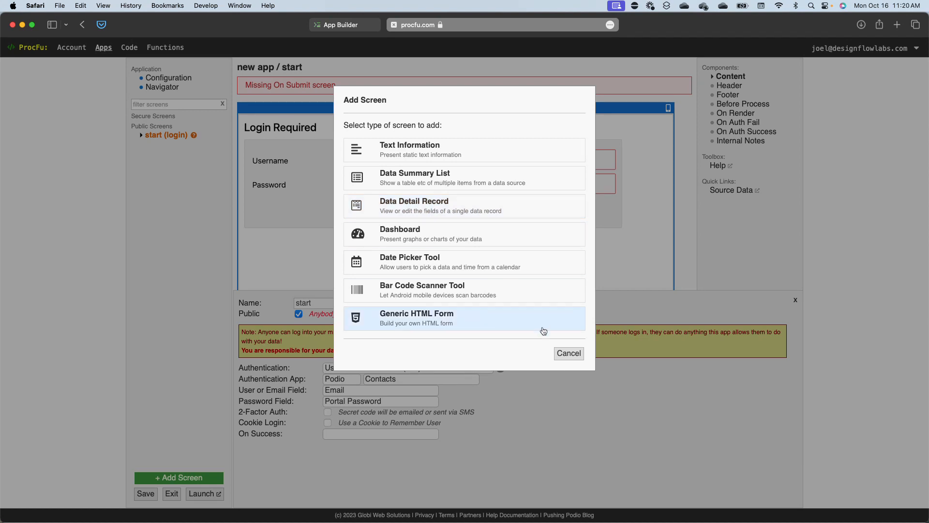
click(569, 353)
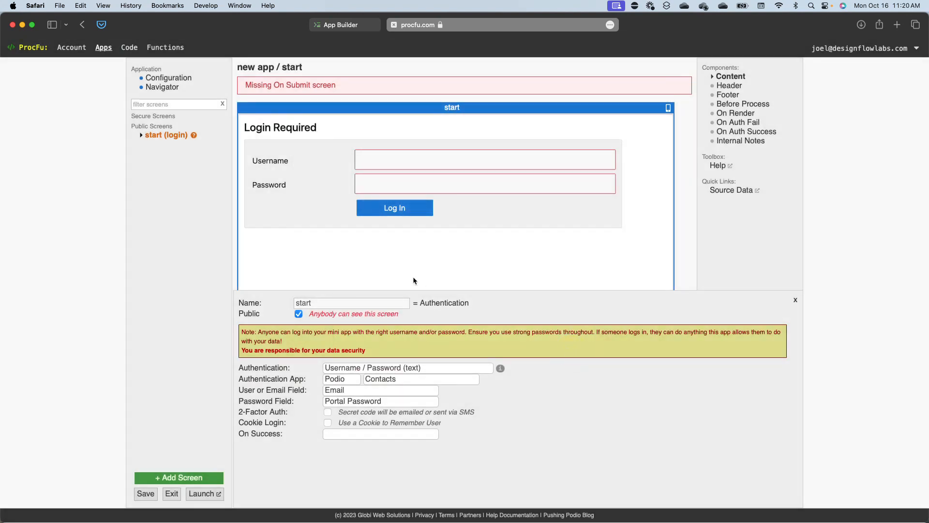
Step: Switch to the Podio window in Chrome and review the Work Items list and the DesignFlow Test project's details
key(ctrl+Up)
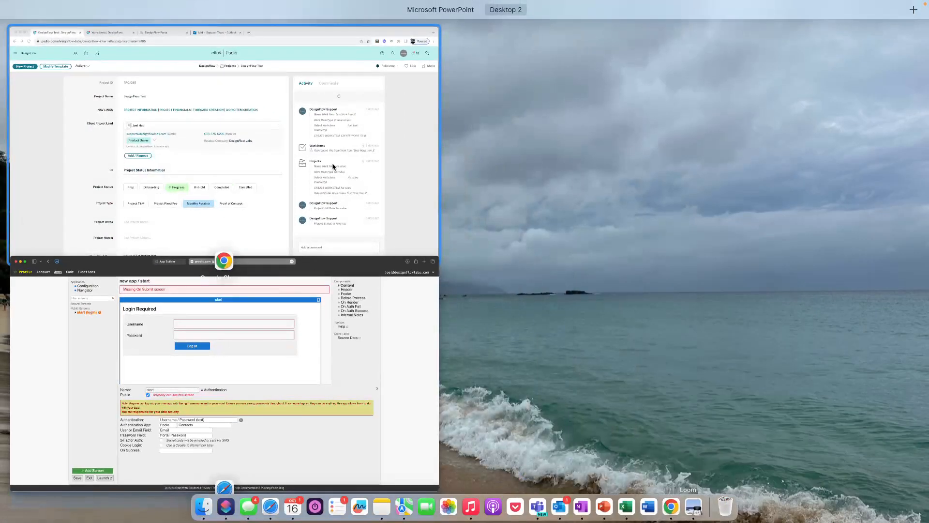
click(332, 162)
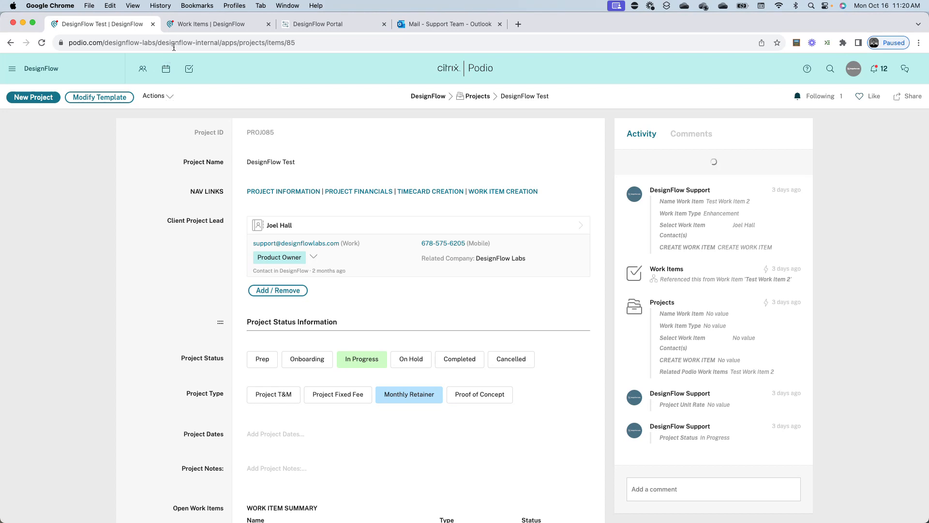
click(188, 28)
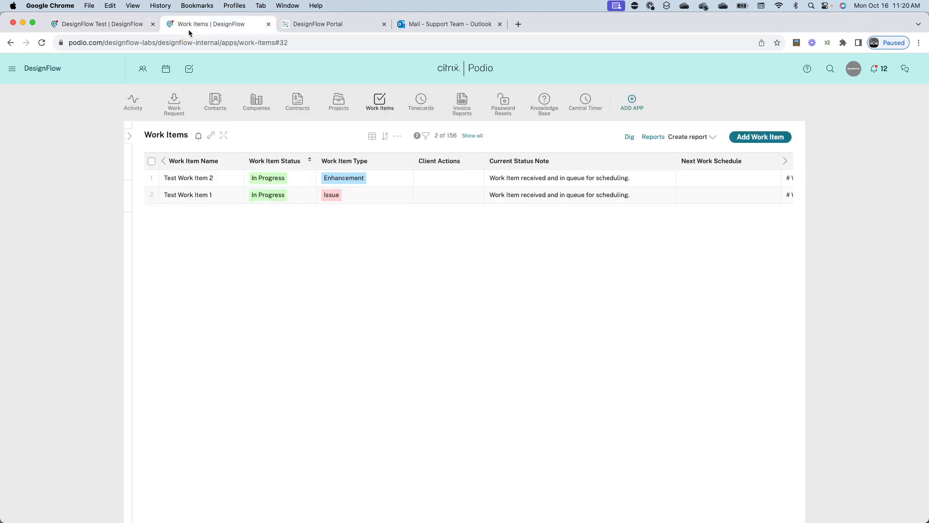
click(128, 30)
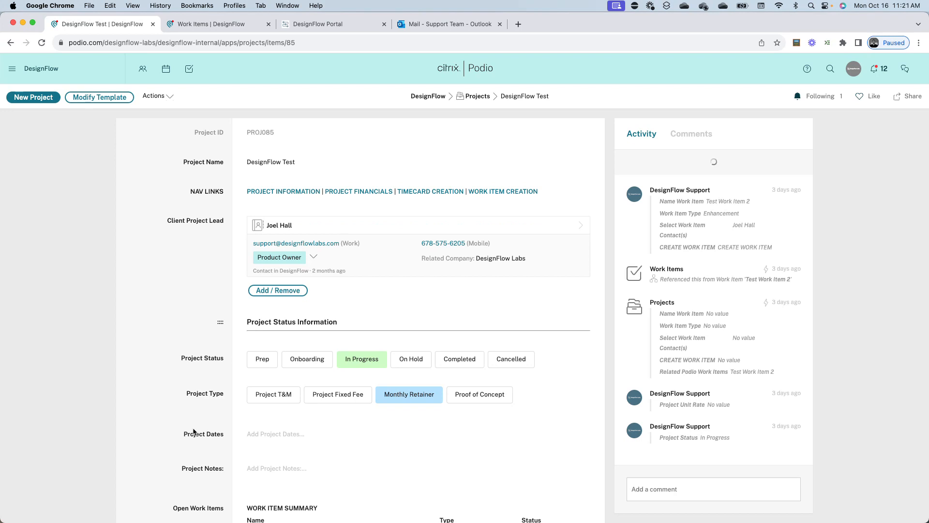
scroll(193, 431, down, 2)
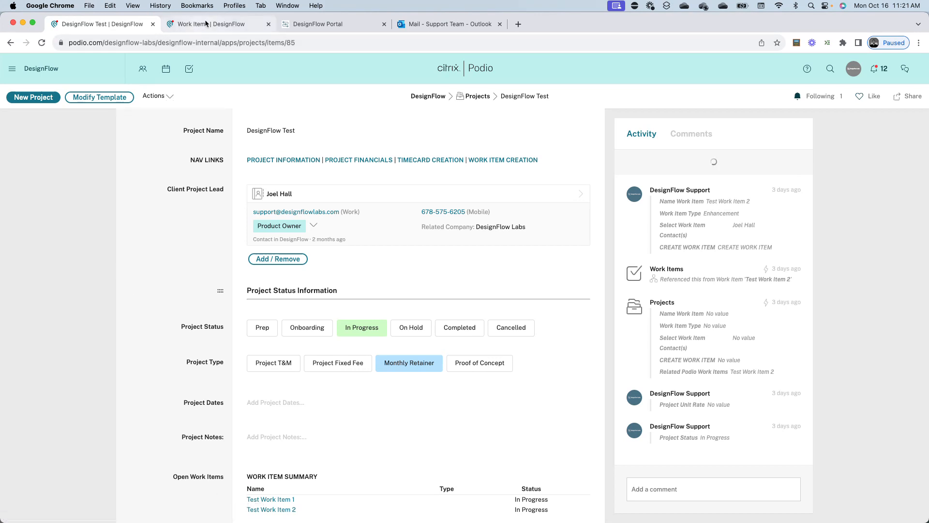
Step: Open Test Work Item 1 from the Work Items list and reload its page
click(185, 25)
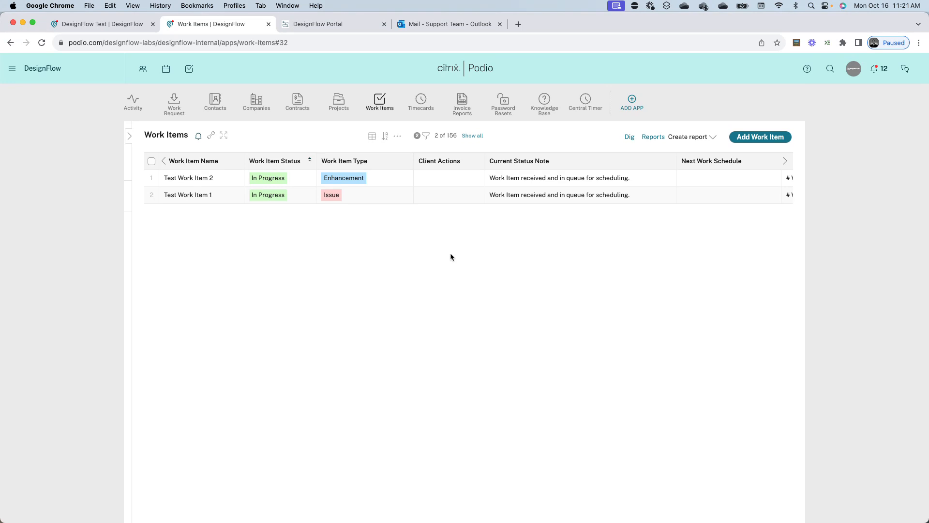
click(225, 194)
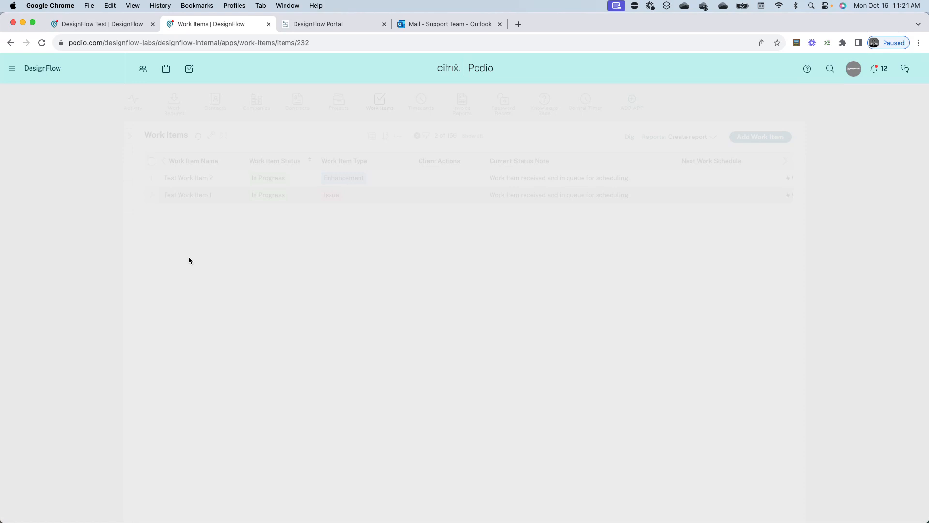
click(41, 42)
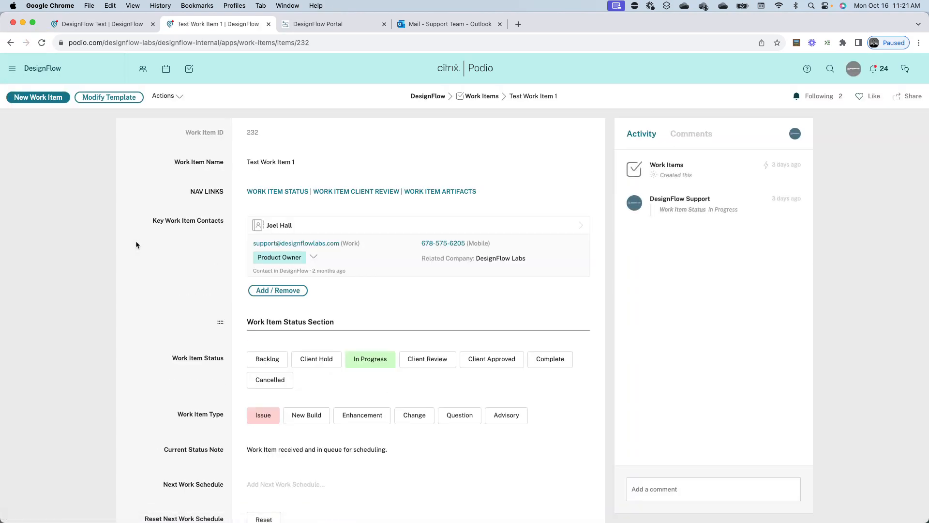
Step: Enter "This is fixed" as the update text to the client in Test Work Item 1
scroll(135, 240, down, 5)
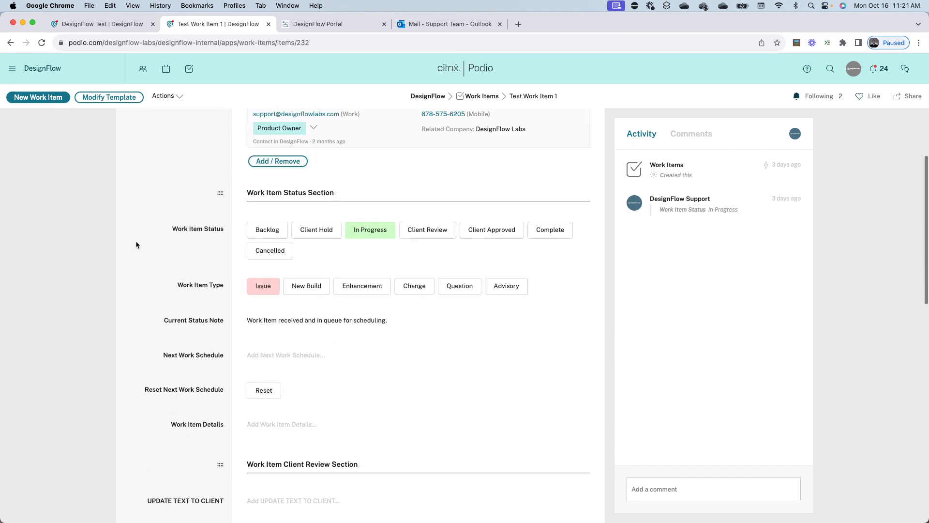
scroll(136, 244, down, 2)
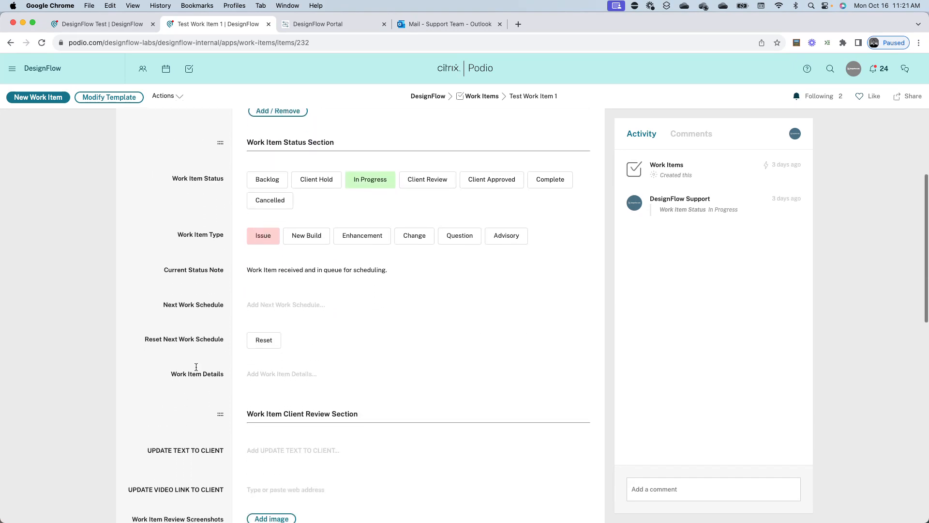
click(285, 454)
text(This i)
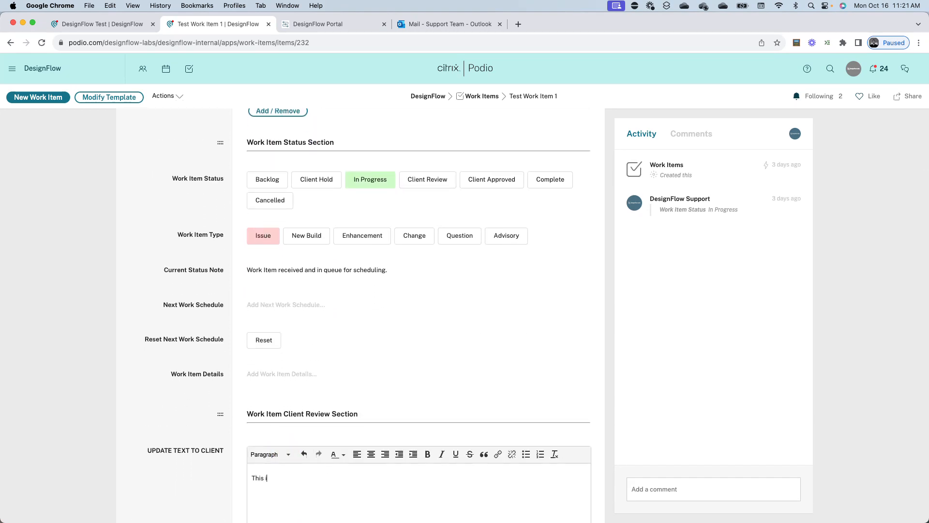
text(s fixed)
click(204, 431)
scroll(203, 431, down, 4)
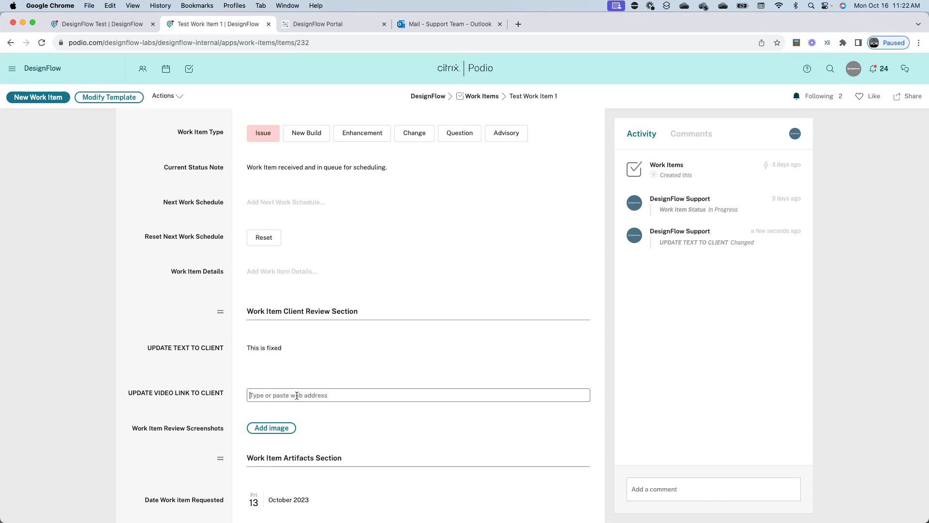
text(wwwd.designflowlabs.com)
click(185, 374)
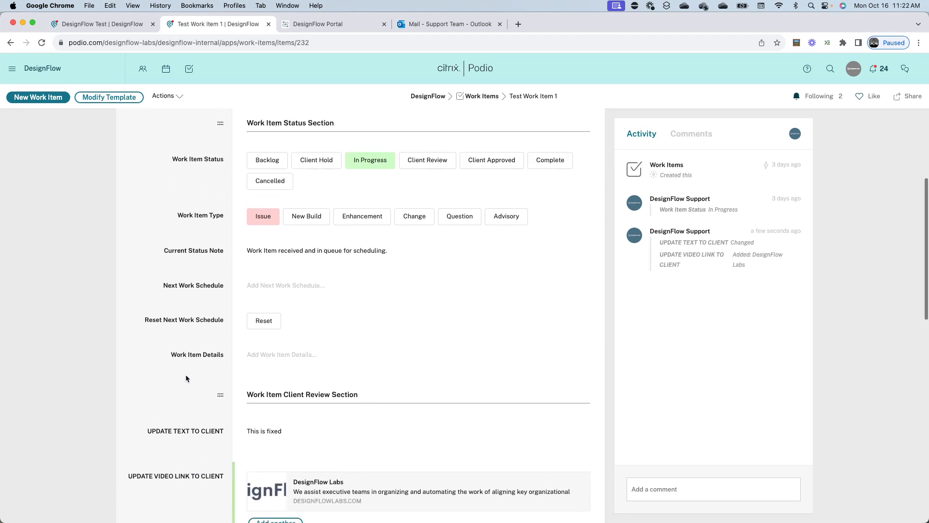
scroll(186, 379, up, 1)
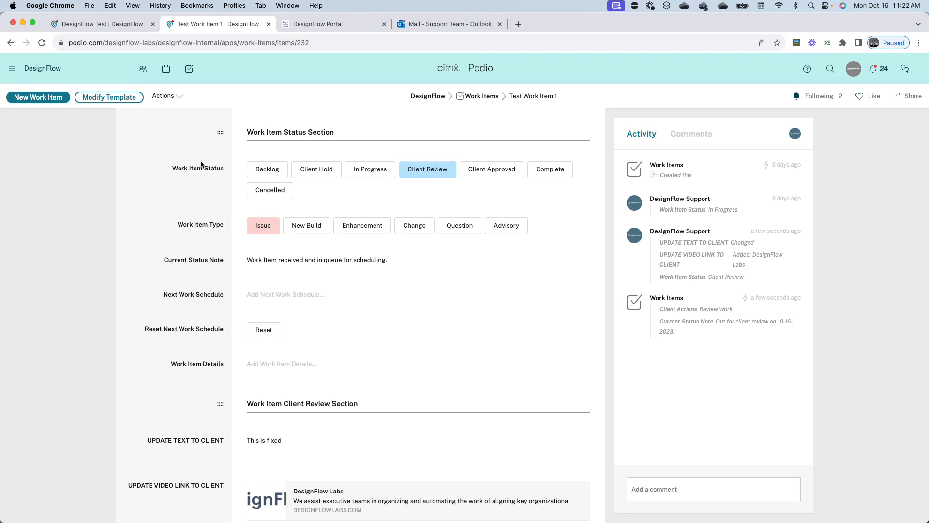
Step: Switch to Outlook and open the REVIEW READY email for Test Work Item 1 to read its review details
click(434, 25)
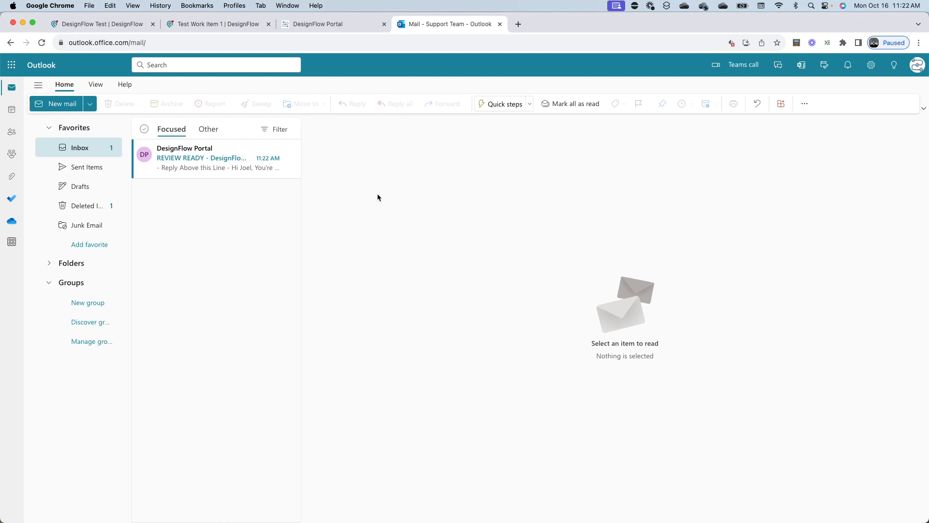
click(205, 178)
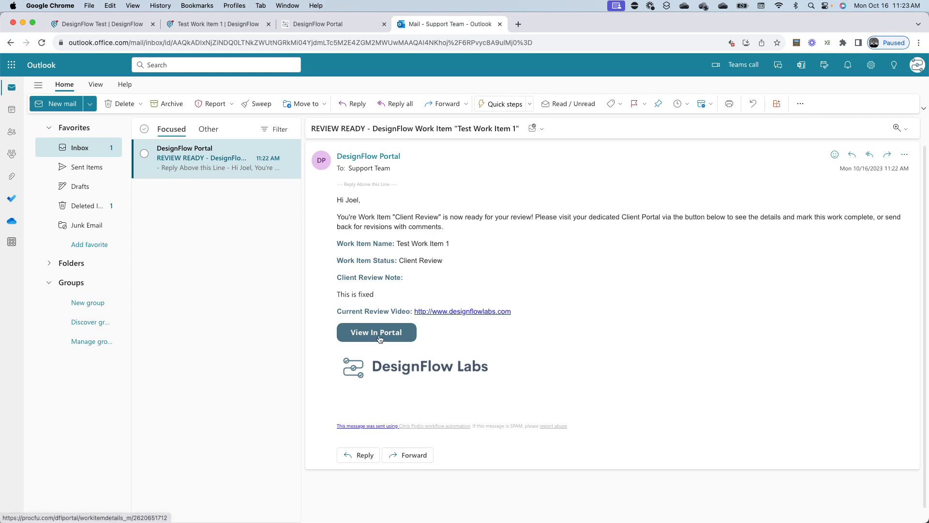
Step: Switch to the DesignFlow client portal and log in with the prefilled credentials
click(343, 31)
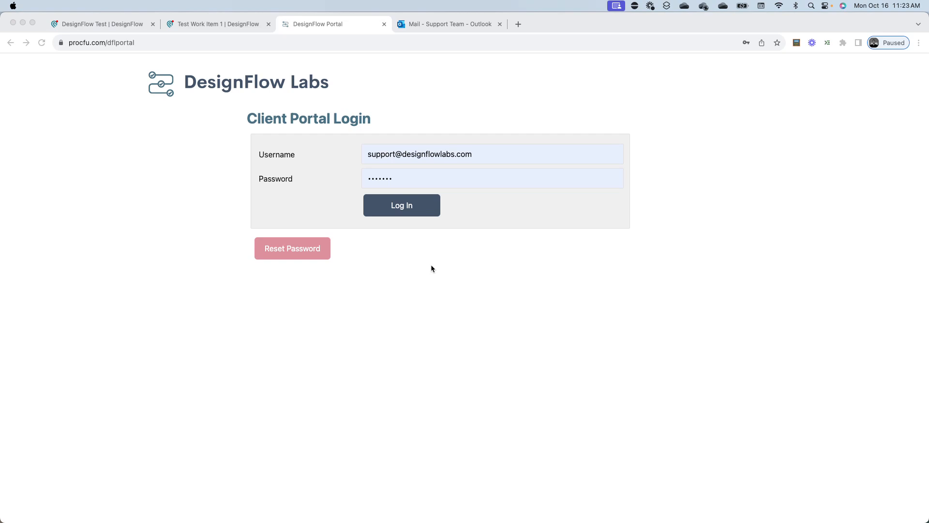
click(416, 209)
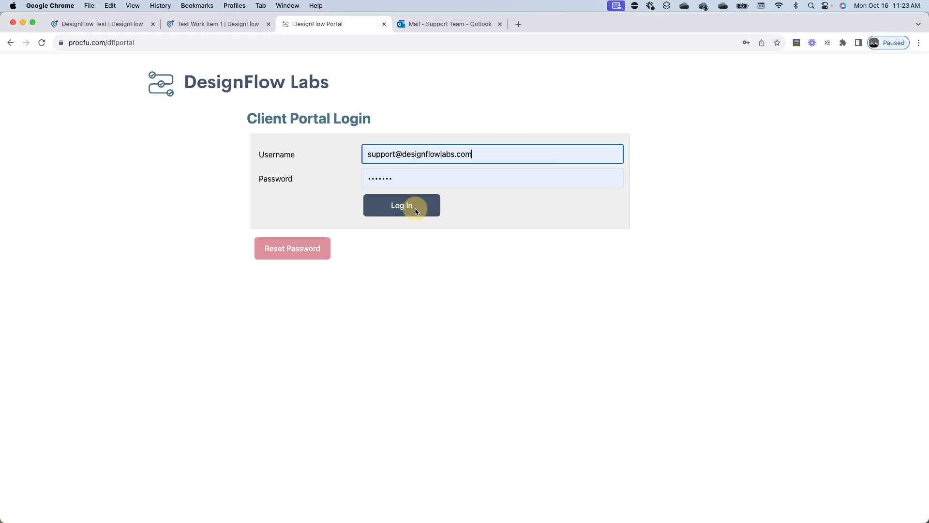
click(402, 207)
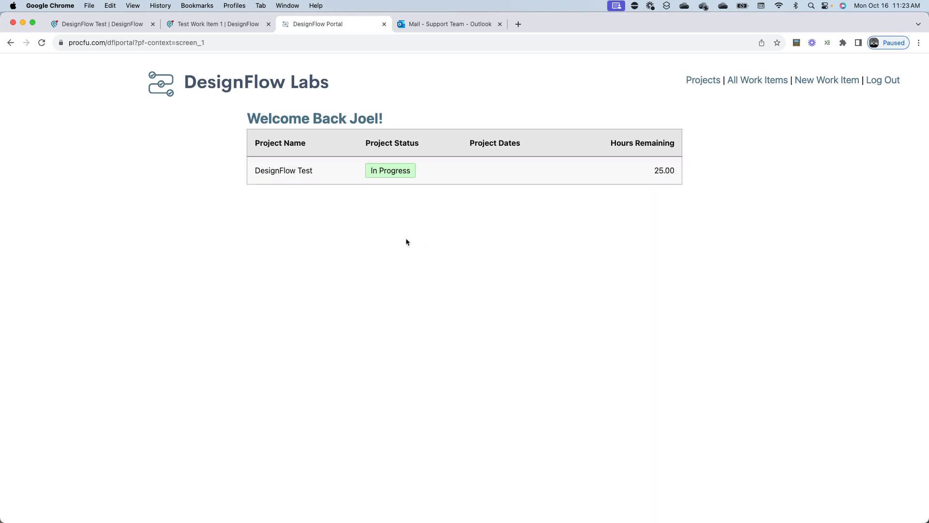
Step: Check the DesignFlow Test project and Test Work Item 1 in Podio and return to the client portal
click(111, 23)
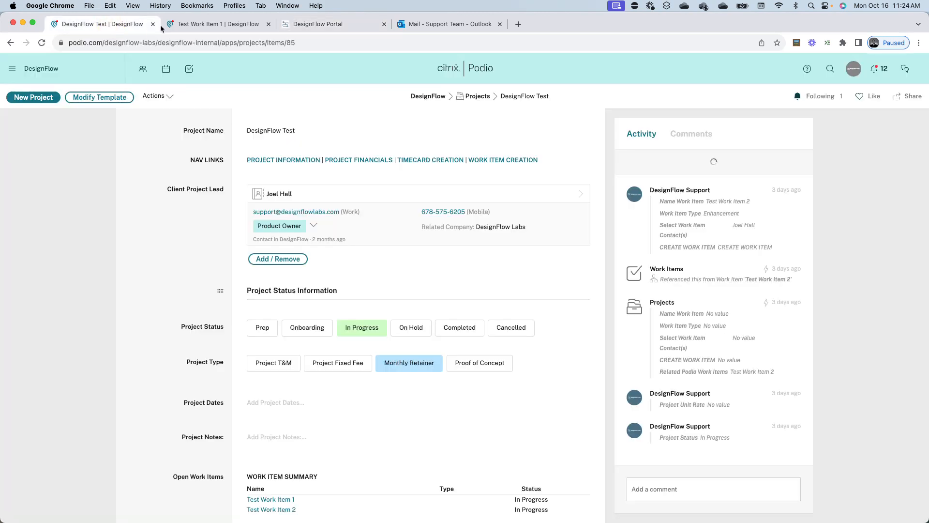
click(184, 24)
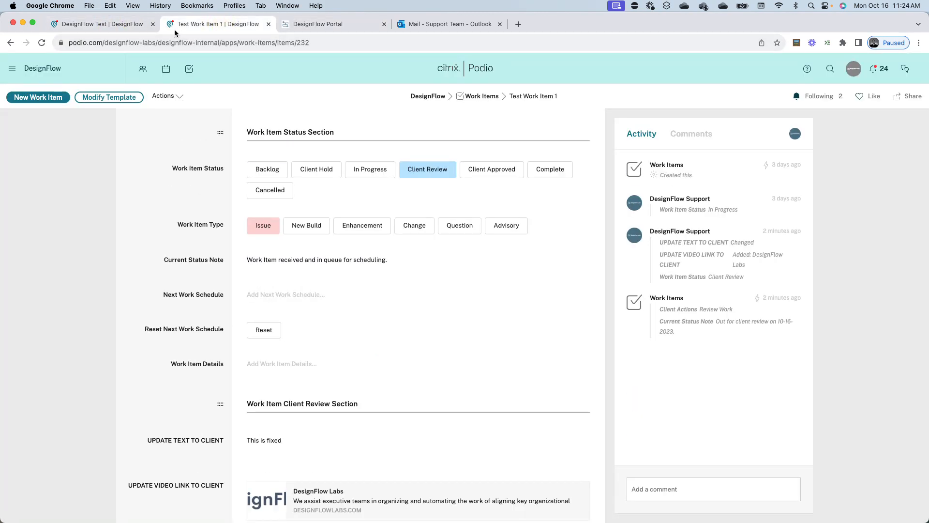
click(334, 24)
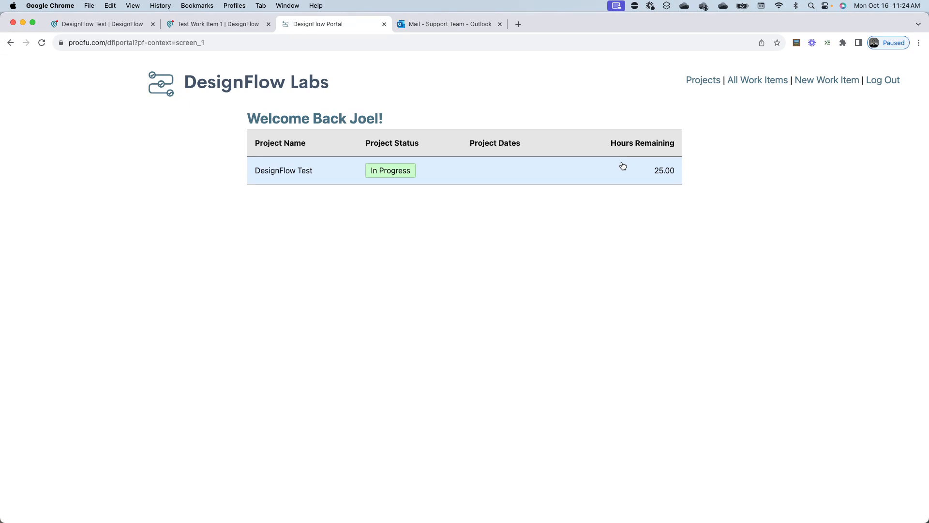
Step: View the DesignFlow Test project and its Test Work Item 2 in the portal, and return to the project list
click(587, 168)
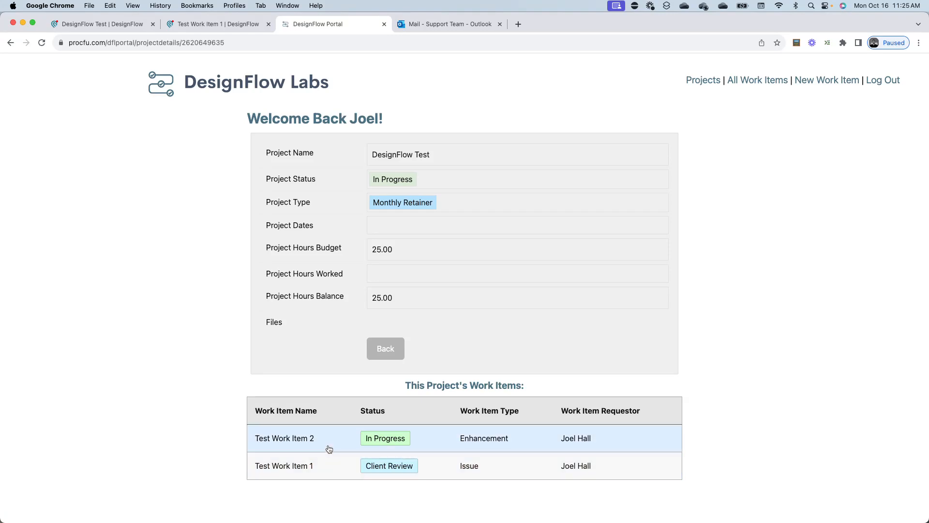
click(330, 446)
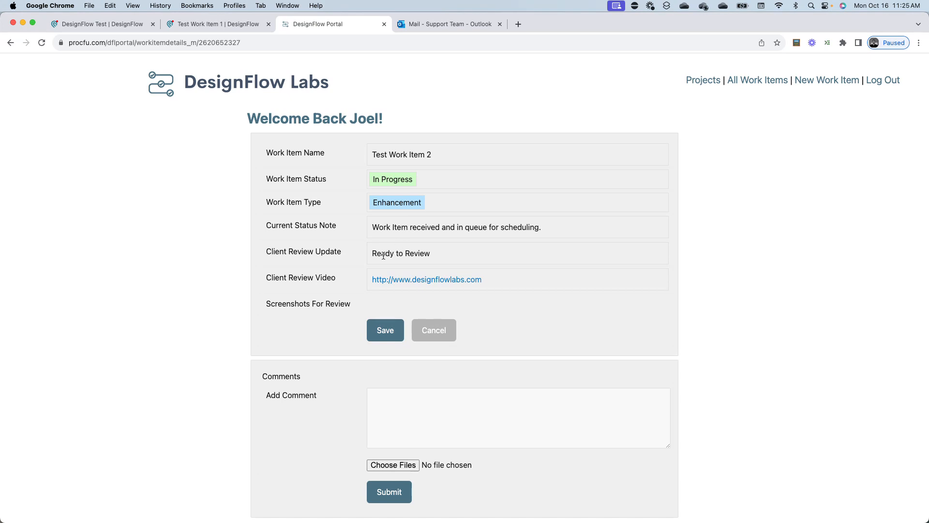
click(434, 329)
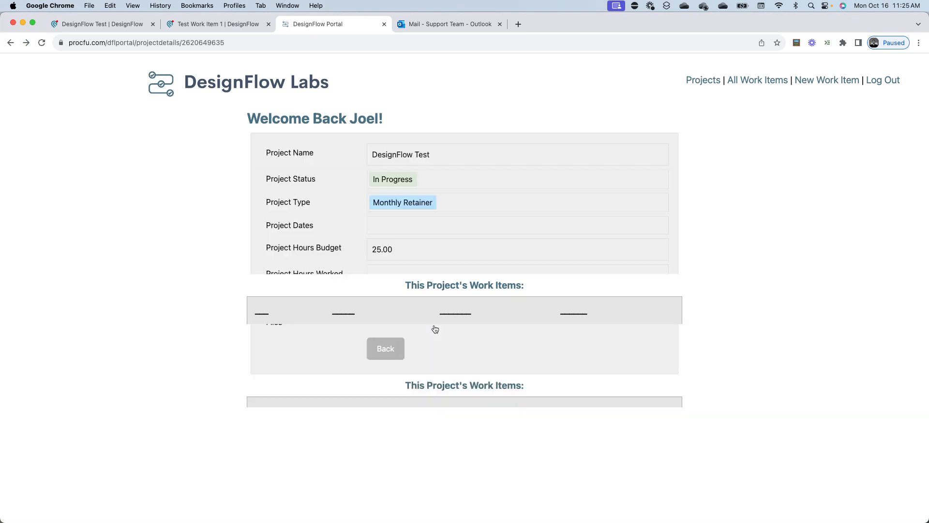
click(394, 345)
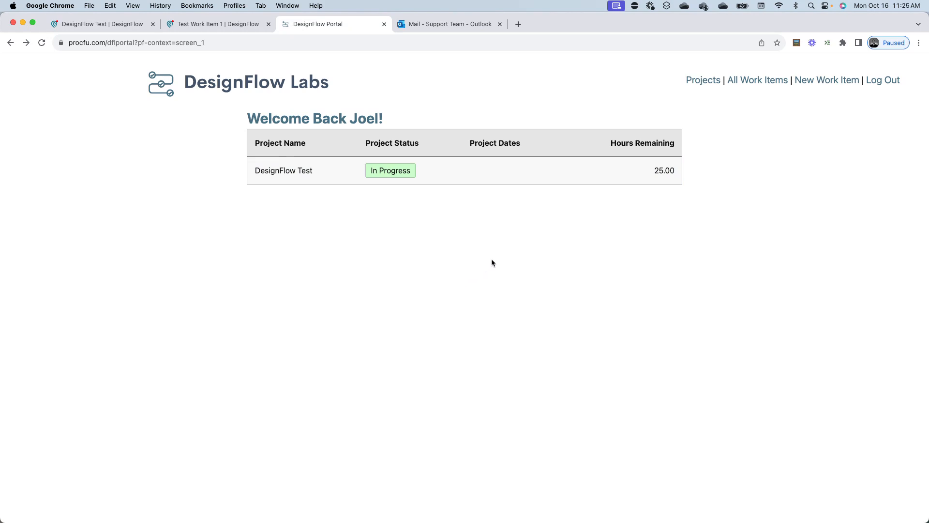
Step: View Test Work Item 1 through the portal's list of all work items, and return to its review email in Outlook
click(756, 85)
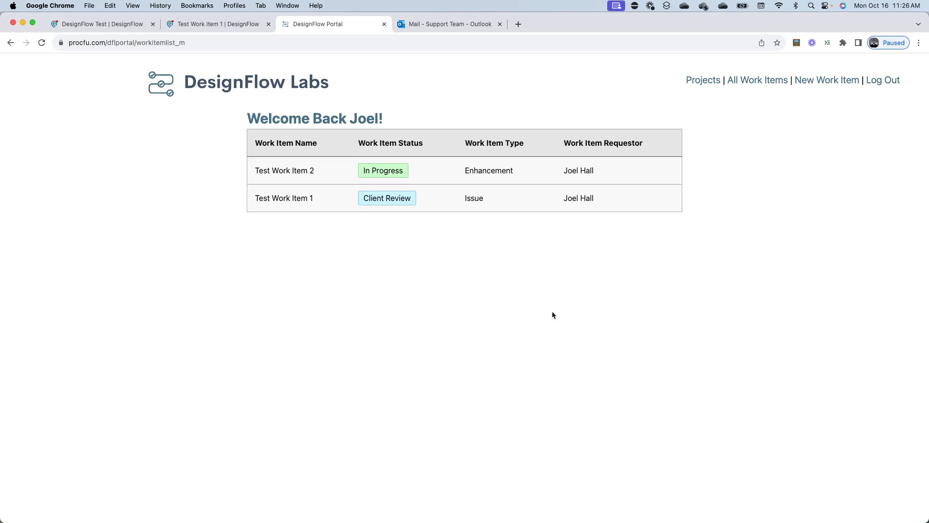
click(327, 209)
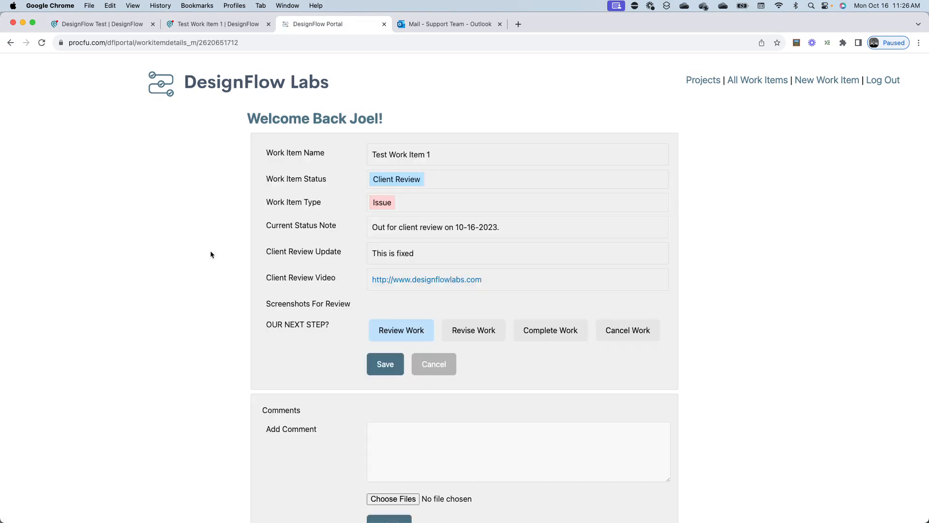
click(434, 26)
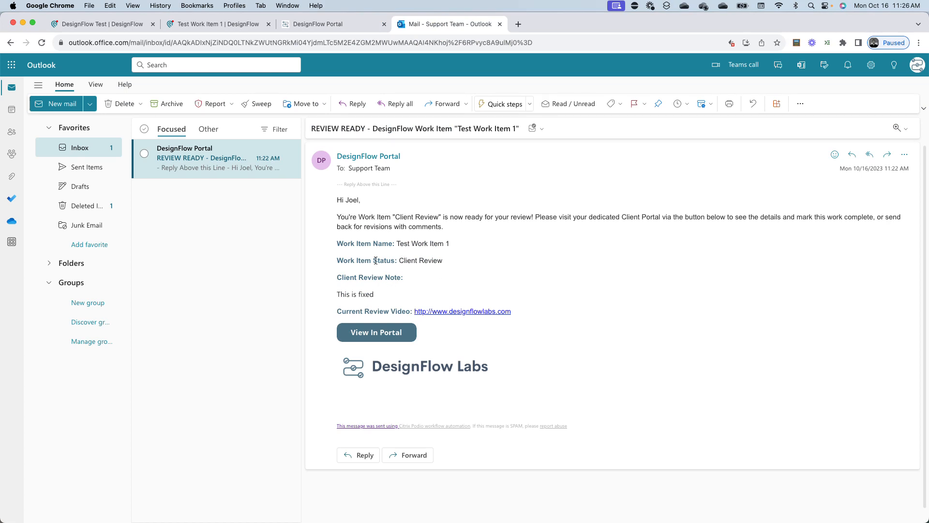
Step: Switch back to the client portal and examine the next-step choices and comment area of Test Work Item 1
click(364, 25)
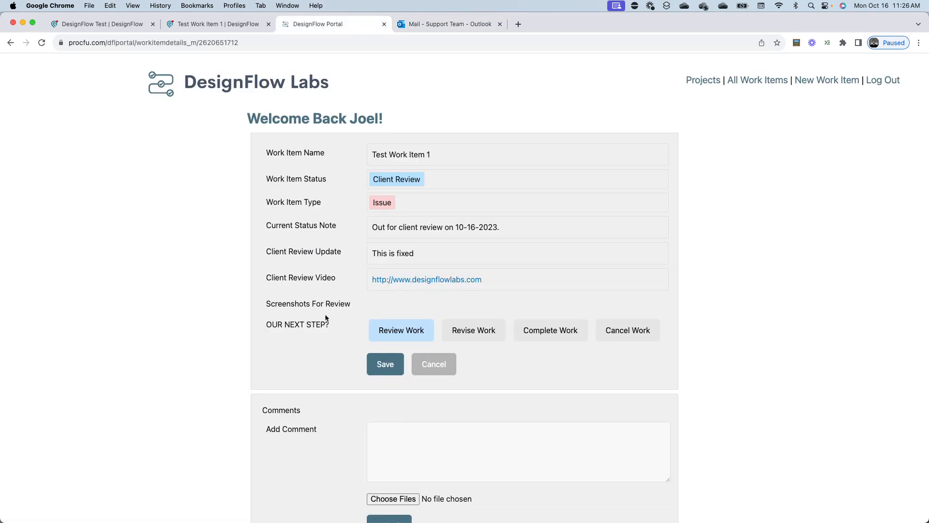
scroll(324, 313, down, 2)
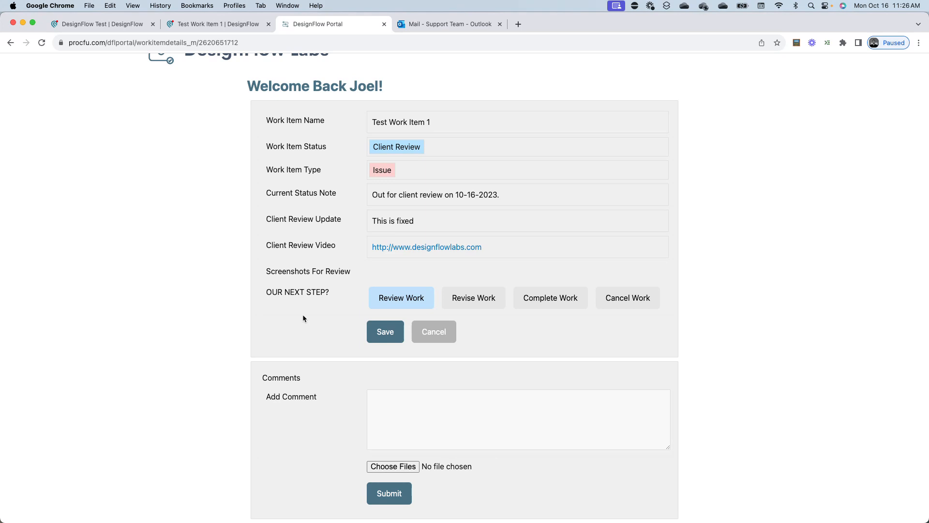
click(400, 403)
Step: Try Revise Work, Complete Work and Cancel Work as the next step of Test Work Item 1, and restore Review Work
click(476, 303)
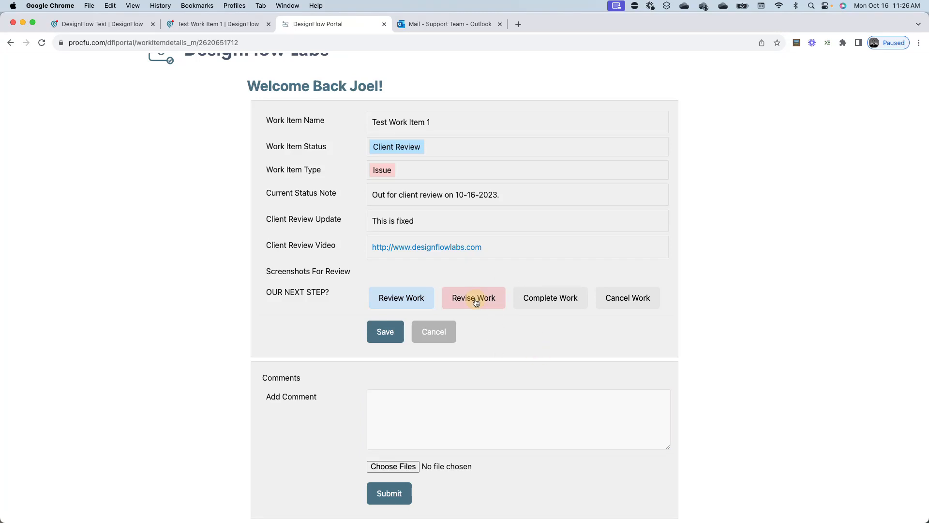
click(553, 305)
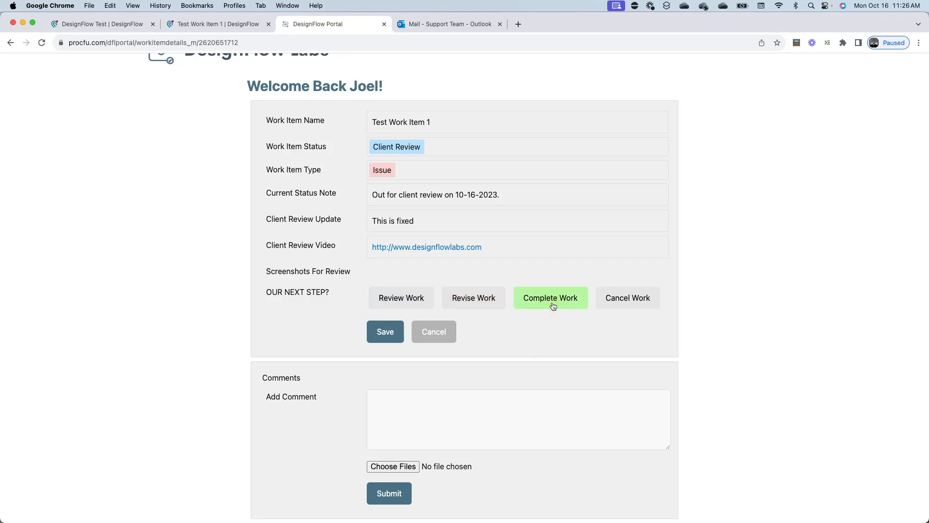
click(621, 307)
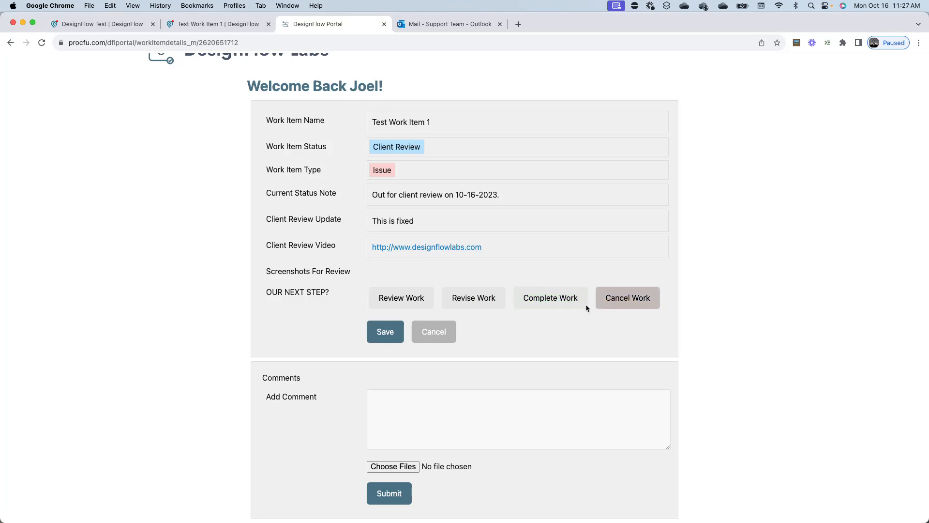
click(429, 297)
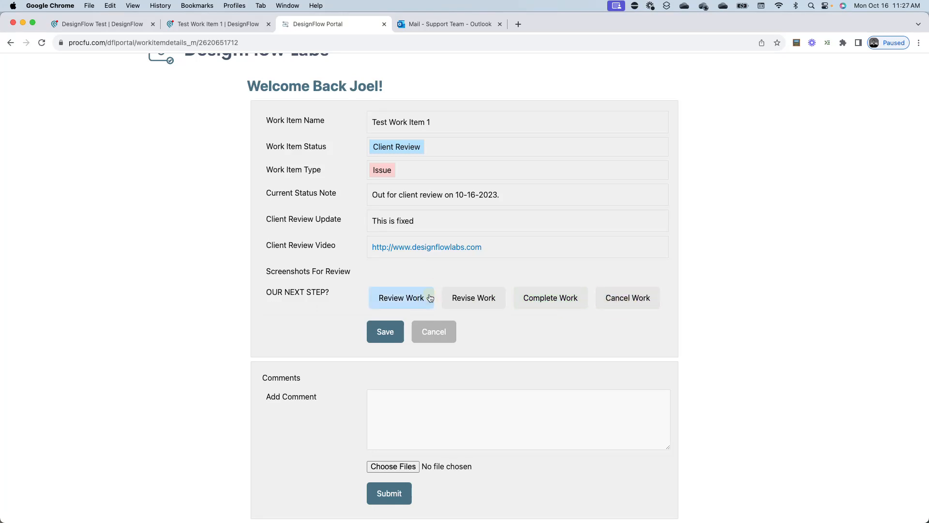
Step: Choose Complete Work as the next step, draft the comment "Everything looks good." and save Test Work Item 1
click(530, 301)
click(478, 405)
text(Everything )
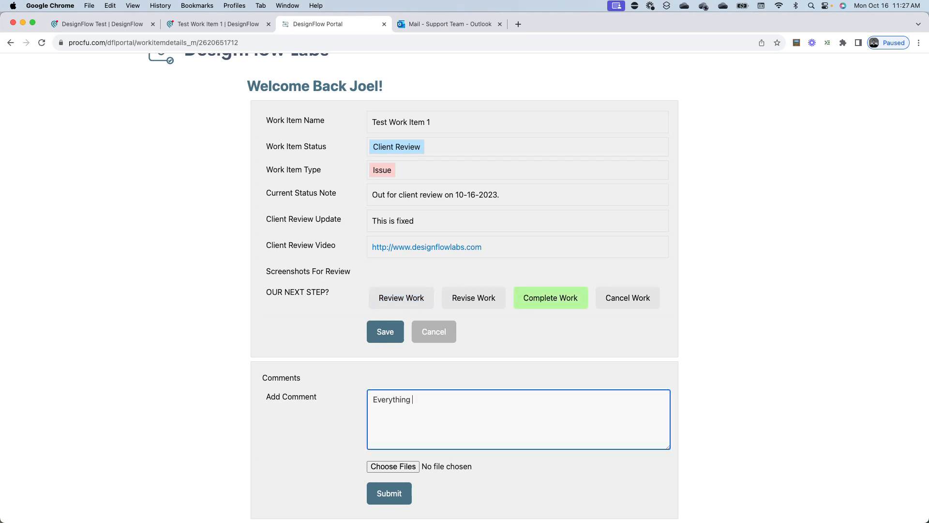
text(looks good.)
click(389, 500)
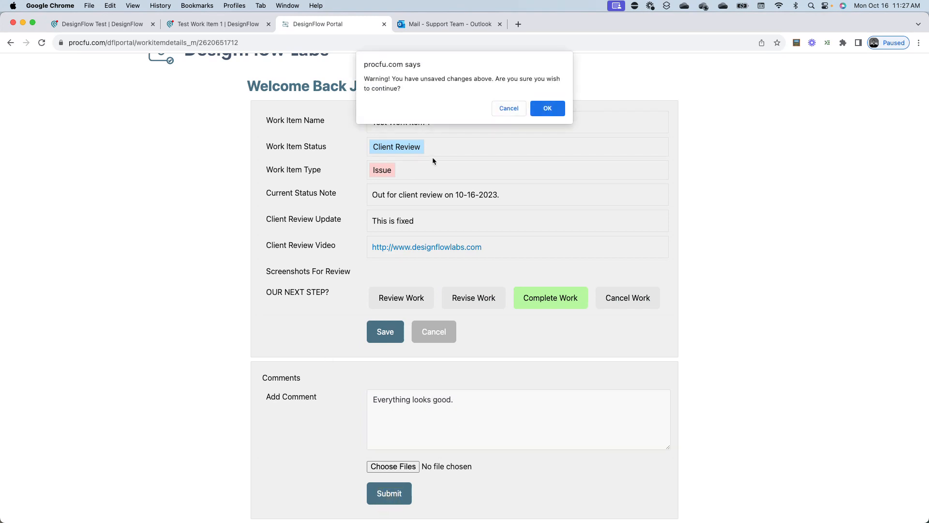
click(509, 109)
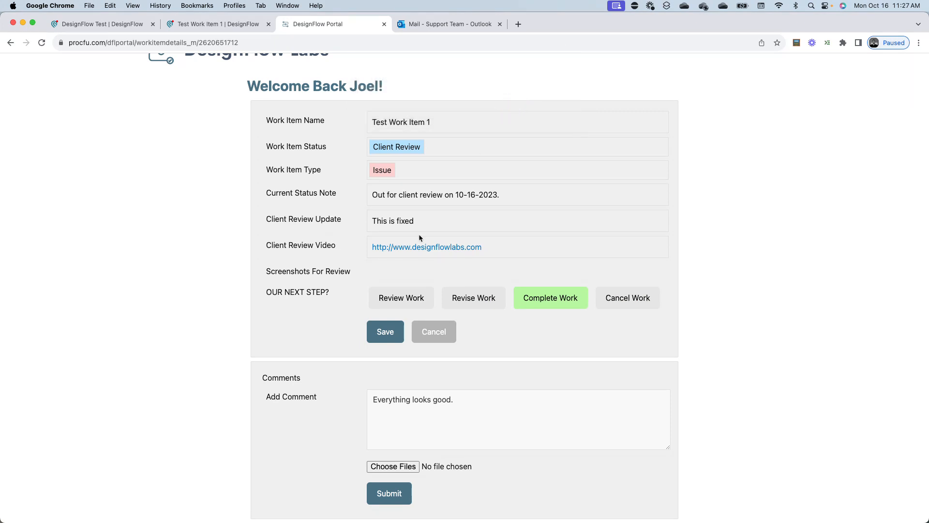
click(399, 333)
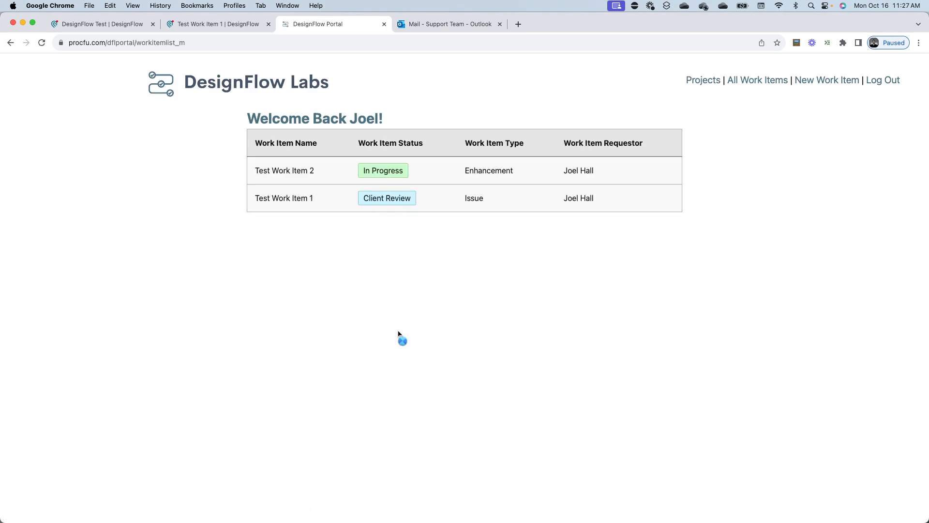
Step: Reopen Test Work Item 1 and submit the comment "The fix worked thank you."
click(429, 203)
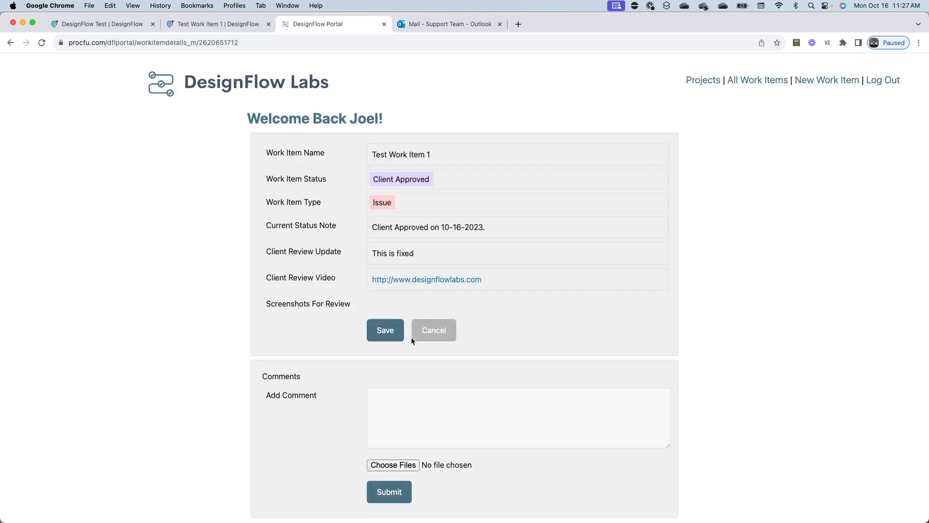
click(417, 407)
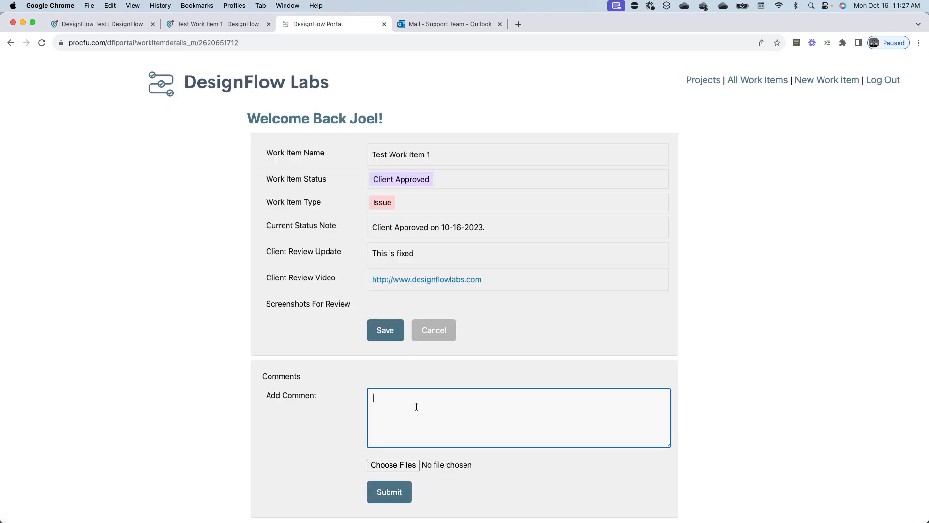
text(The fix wored)
key(BackSpace)
key(BackSpace)
text(ked thank you.)
click(395, 492)
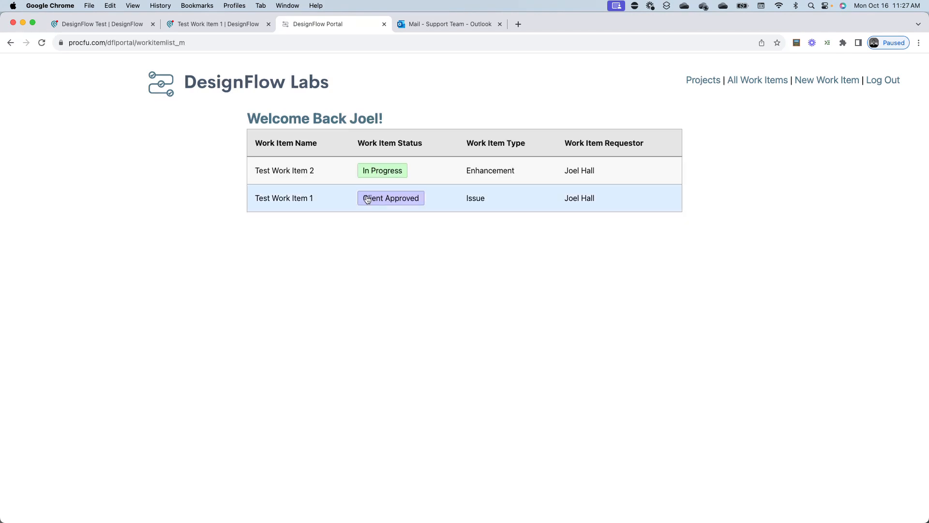
Step: Check the status and comment of Test Work Item 1 in the portal and in its Podio record
click(333, 205)
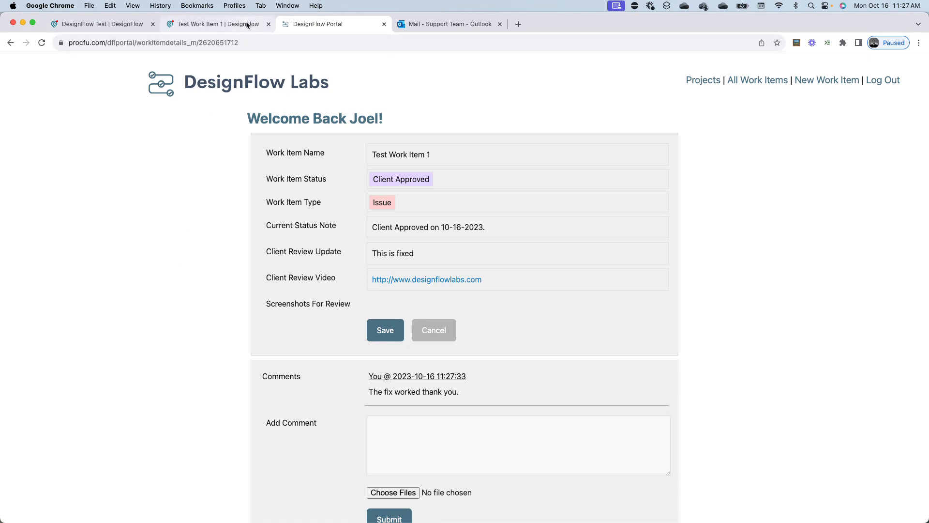
click(220, 23)
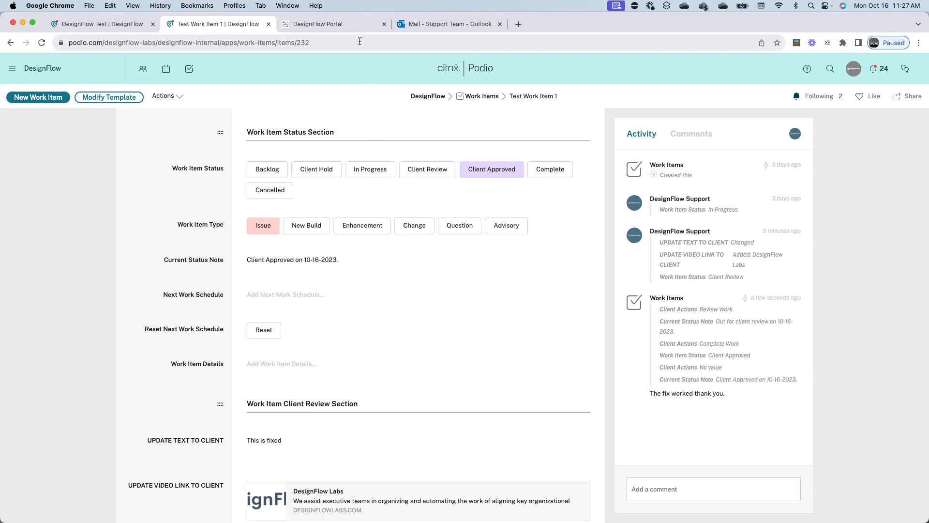
Step: Return to the client portal and open the form for a new work item
click(356, 25)
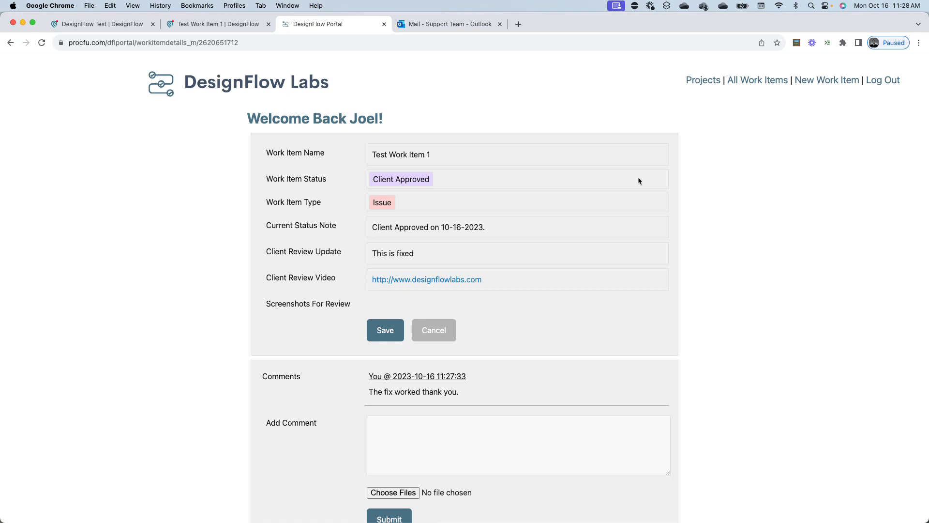
click(798, 86)
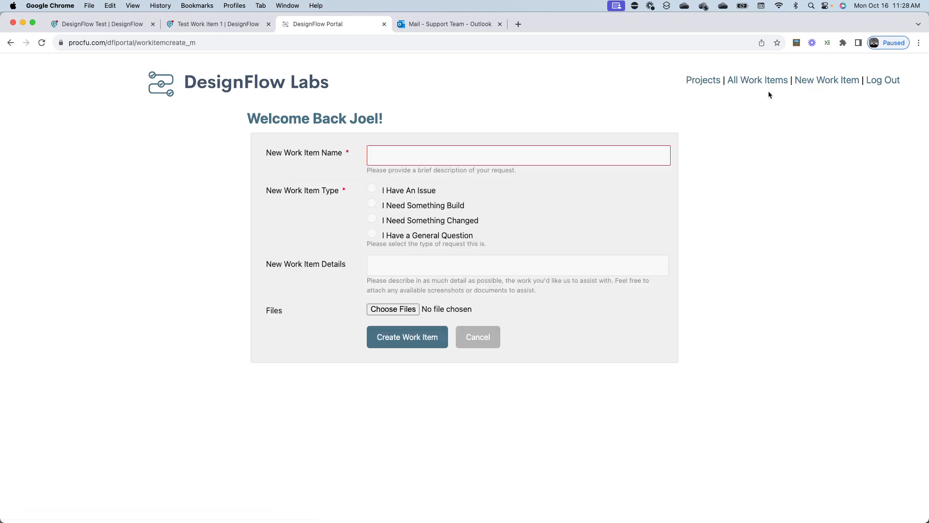